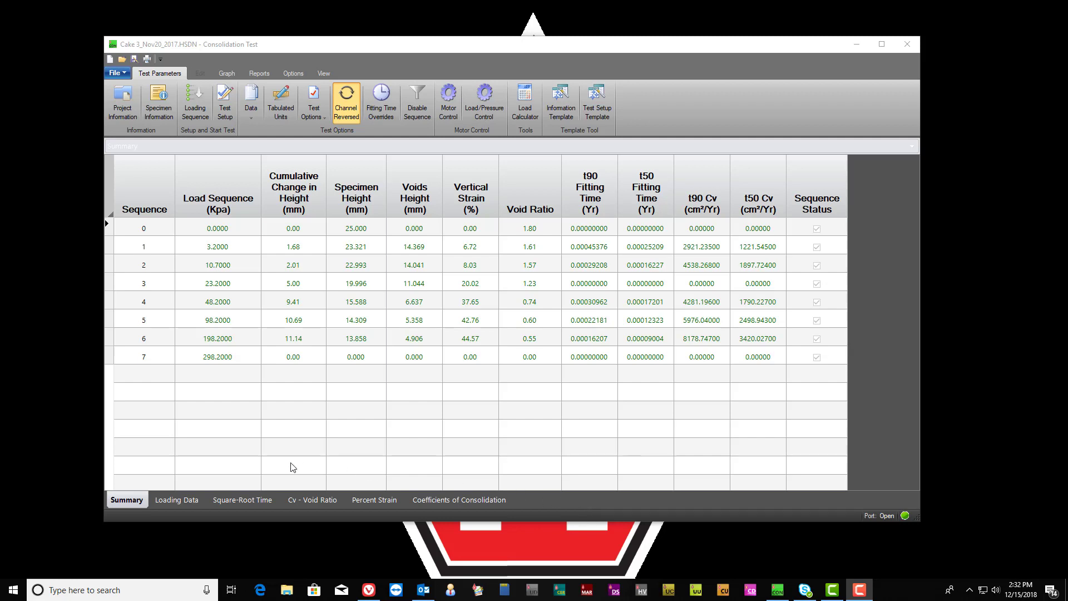
Step: Show the empty Loading Data table for the [7] 298.2000 Kpa stage with Edit tools visible
left_click(163, 501)
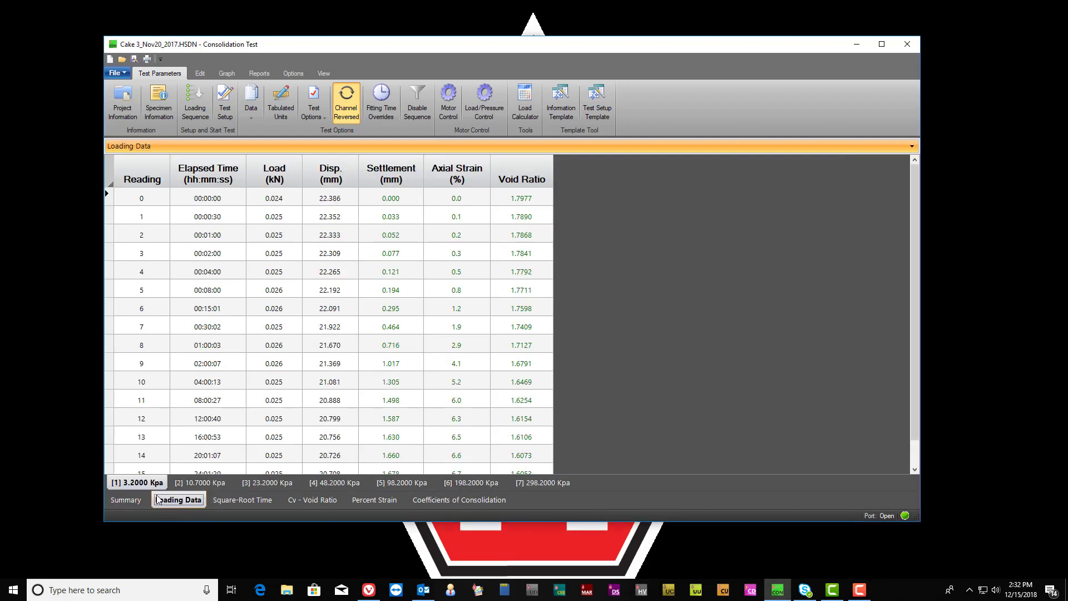
left_click(549, 483)
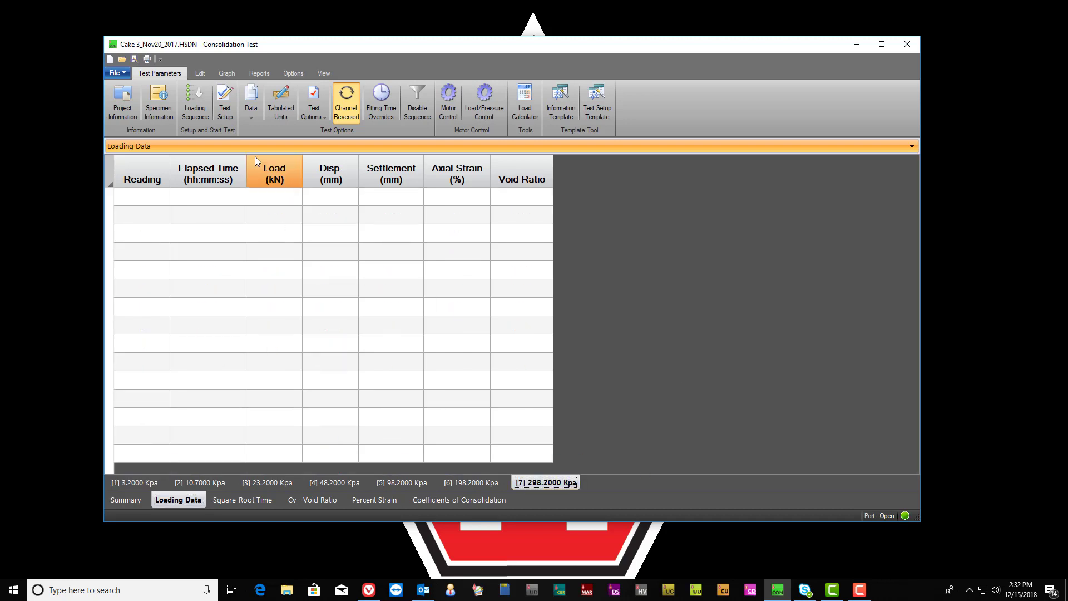
left_click(202, 74)
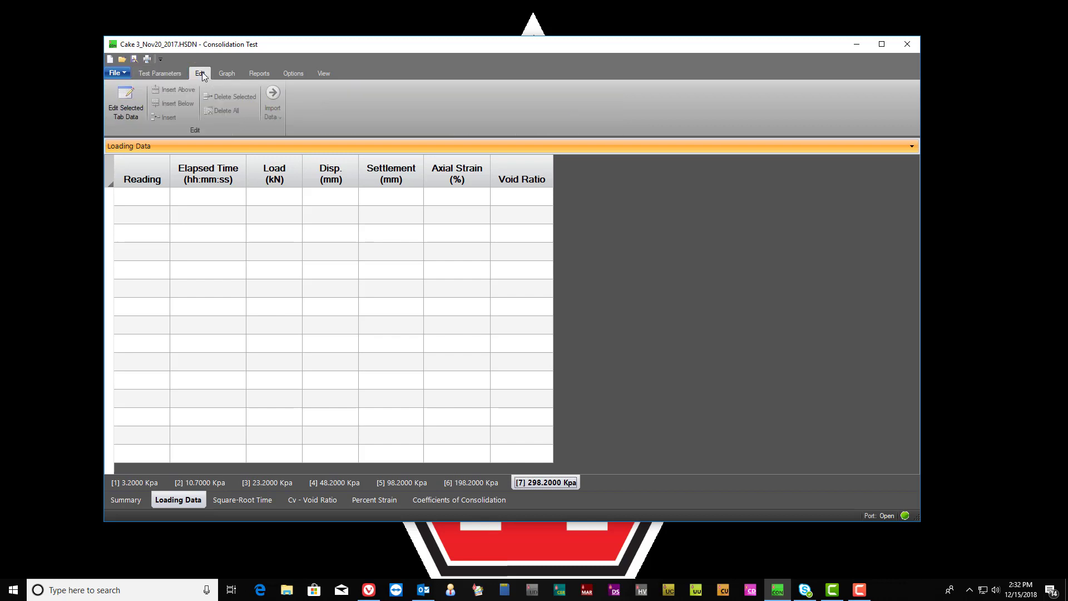
Step: Make the 298.2 kPa stage data editable and start an Attached Logger import
left_click(125, 101)
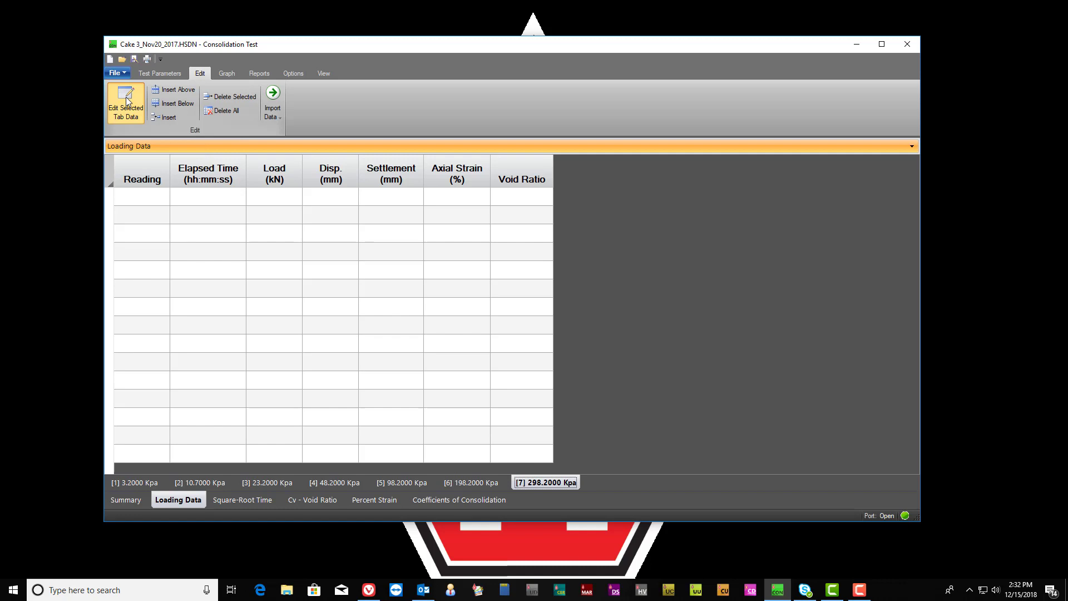
left_click(272, 97)
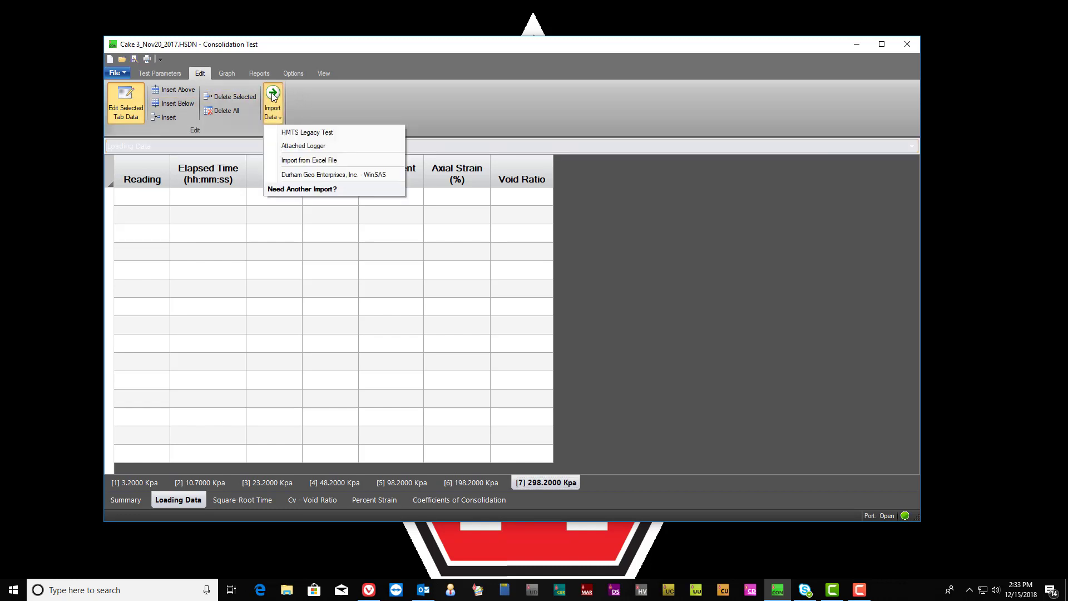
left_click(312, 146)
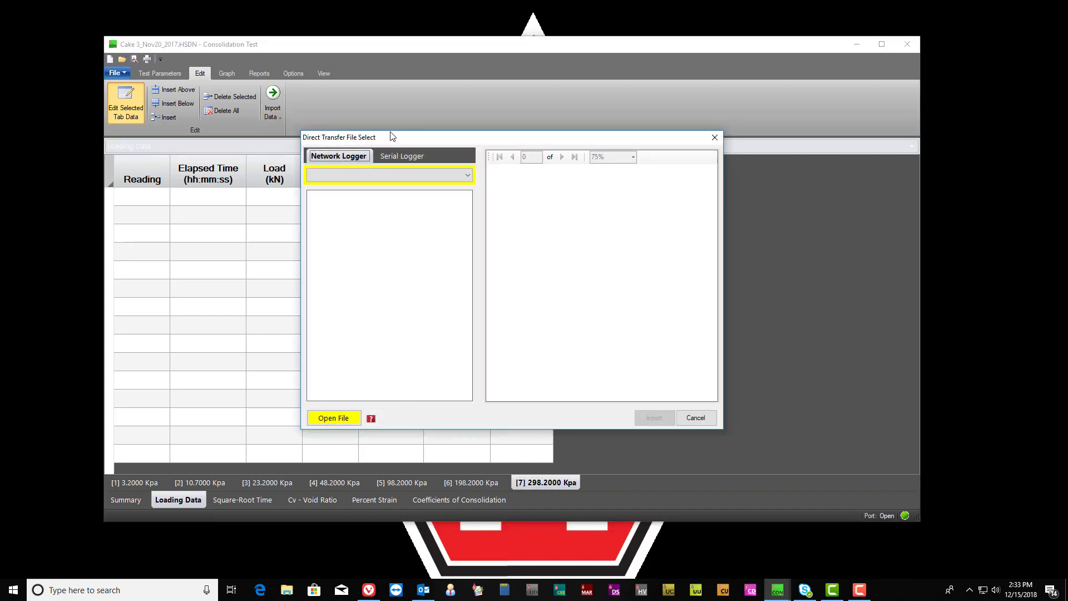
Step: Select Device 8 (HM5470) as the network logger in Direct Transfer File Select
left_click(432, 175)
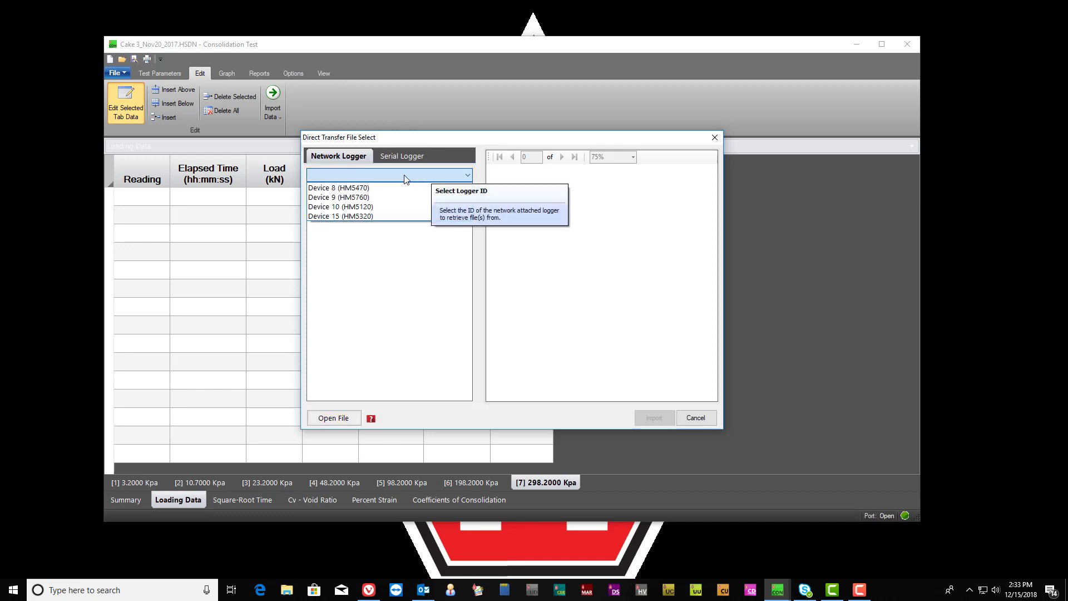
left_click(349, 190)
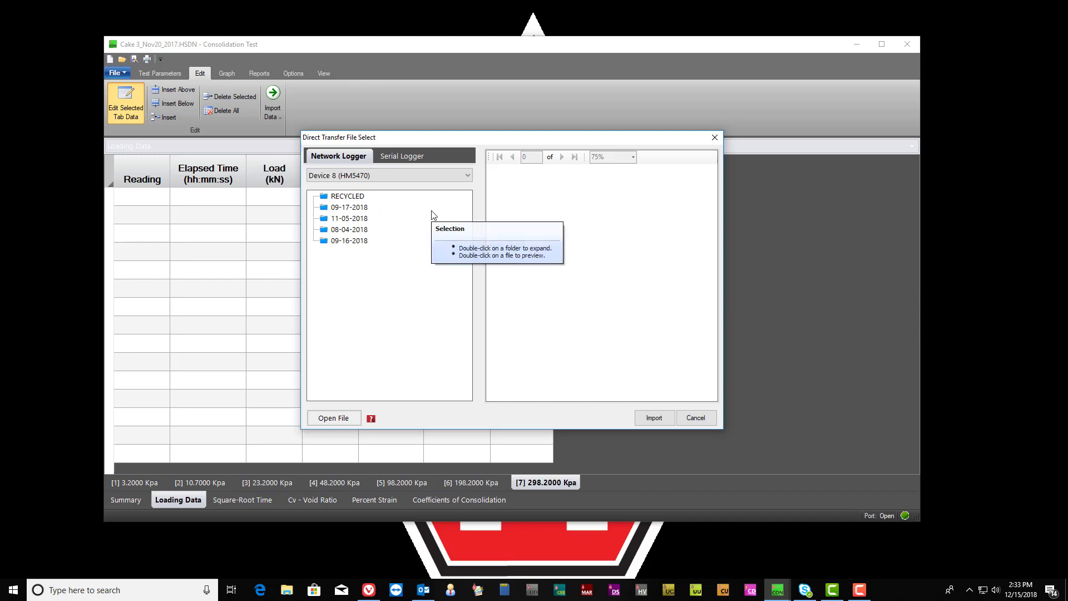
Step: Preview Humboldt Consol Test_S1_P1_SQ2 from the logger's 09-17-2018 folder
double_click(353, 208)
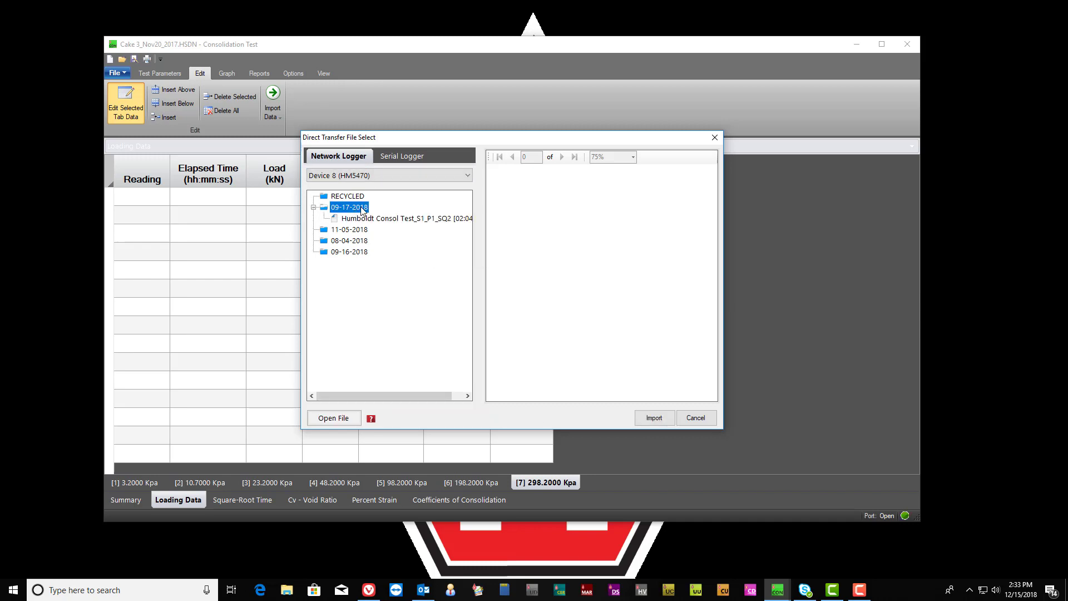
left_click(357, 219)
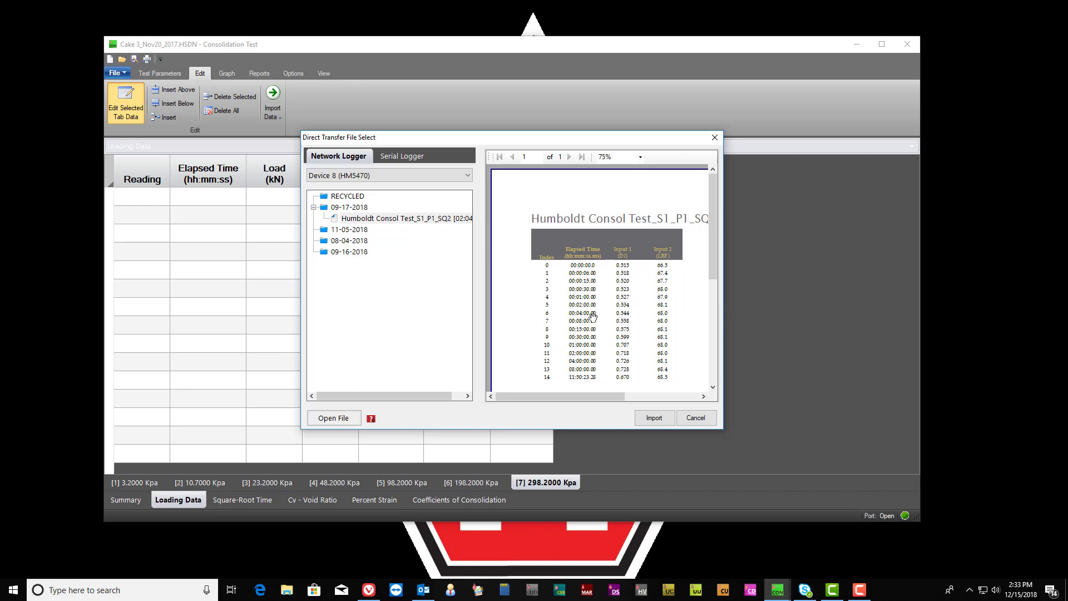
Step: Import the previewed logger file into the 298.2 kPa stage, confirming the overwrite
left_click(654, 421)
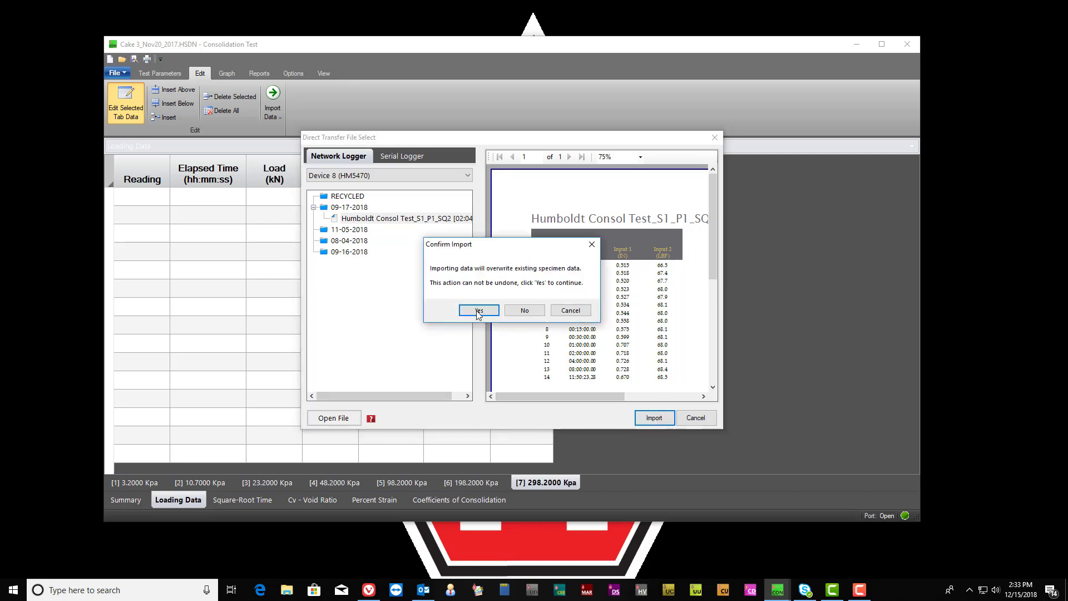
left_click(479, 310)
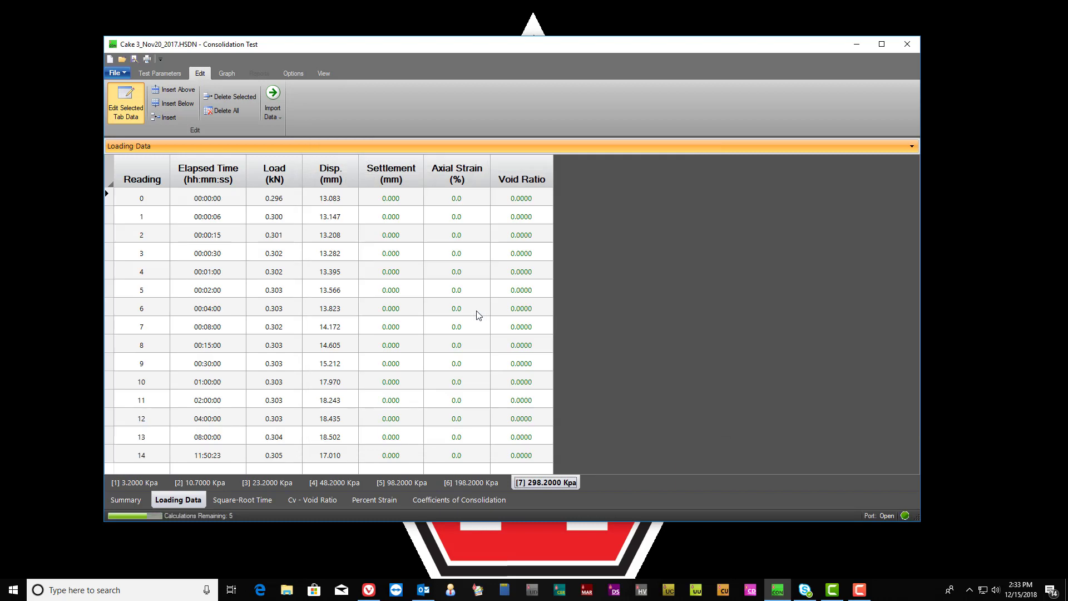